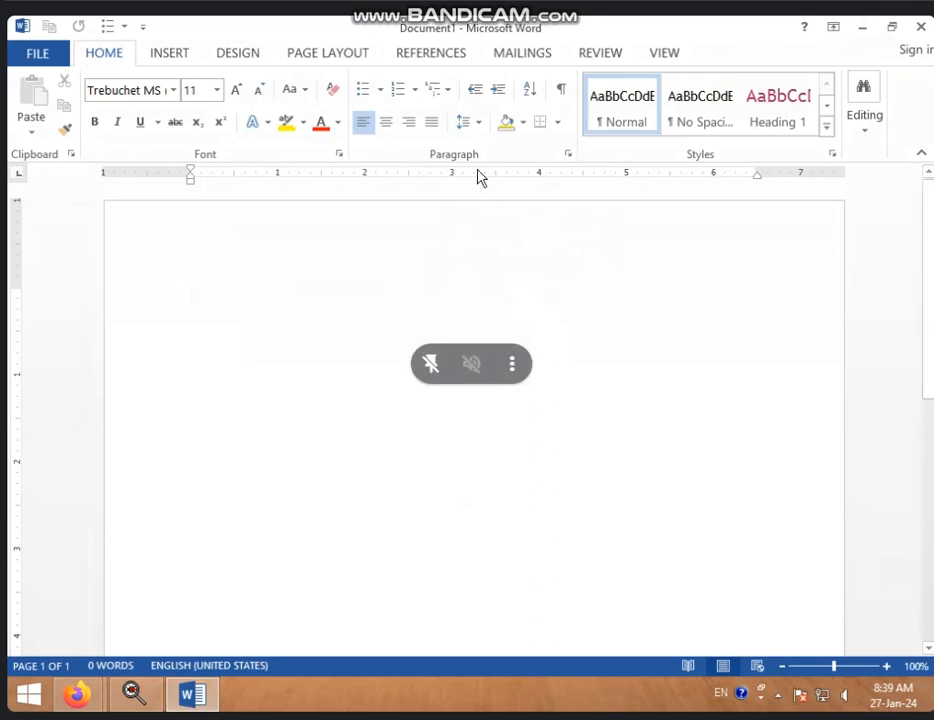
# Switch the ribbon of the blank Document1 to the Mailings tab
pyautogui.click(545, 60)
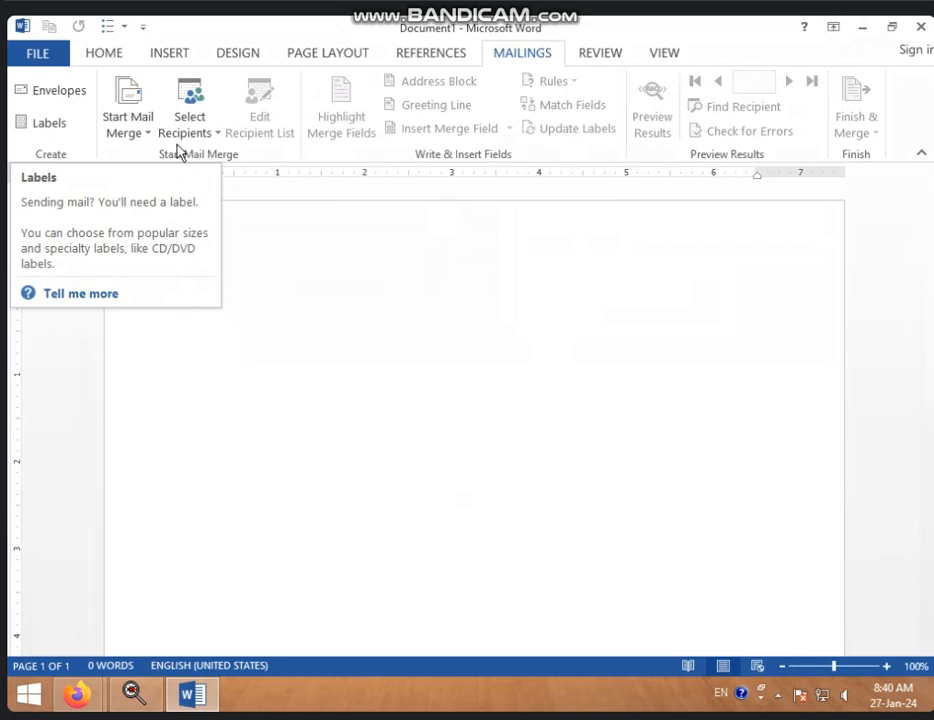
# Open the Envelopes setup and start the delivery address with TO and the recipient's name
pyautogui.click(64, 94)
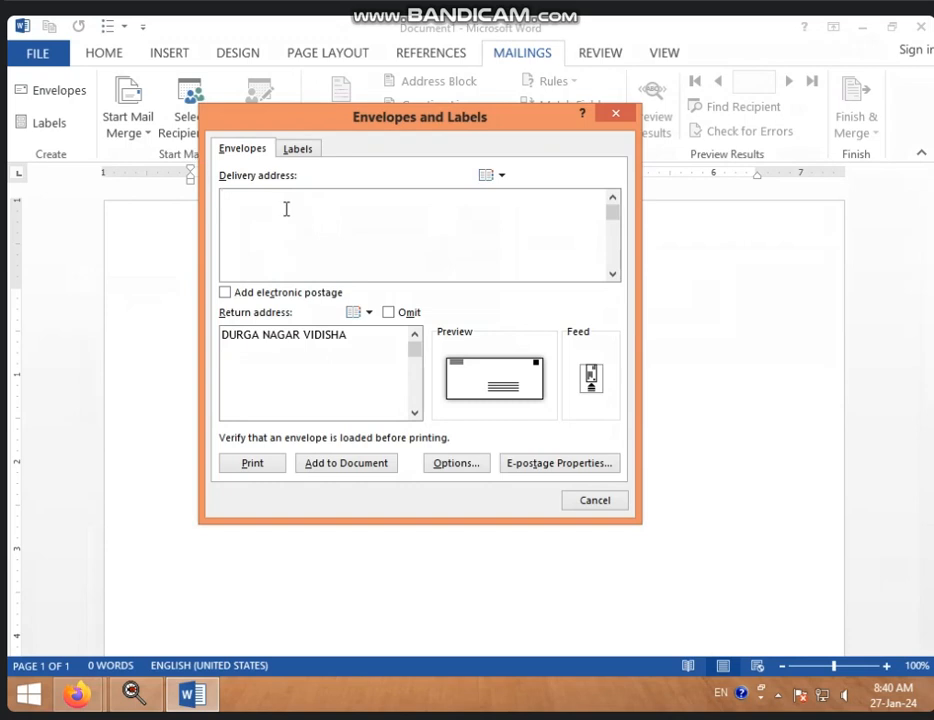
pyautogui.write('TO')
pyautogui.press('Return')
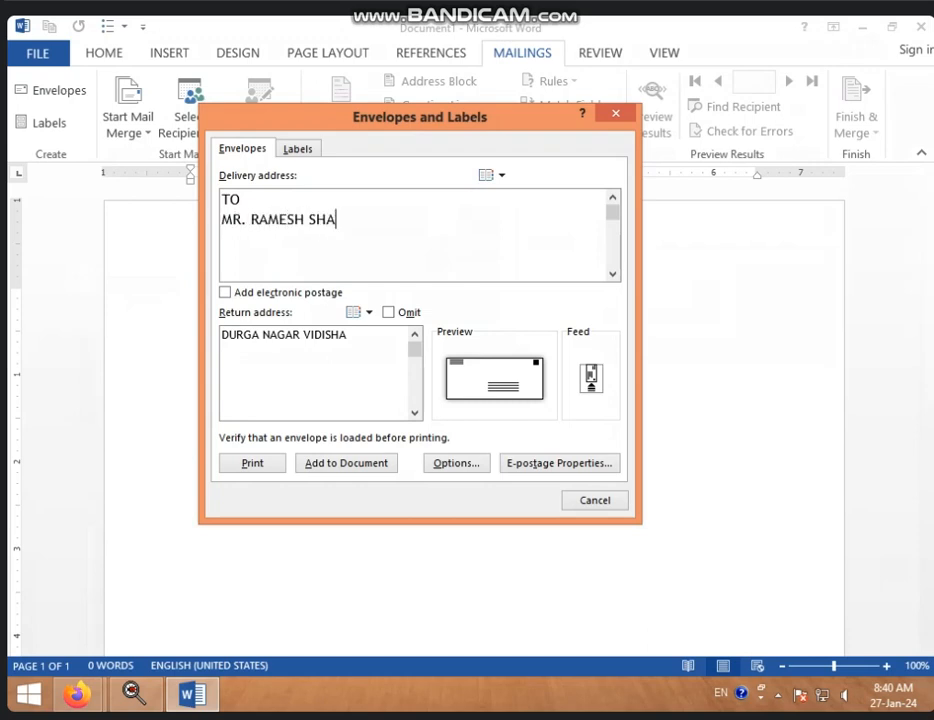
pyautogui.press('Return')
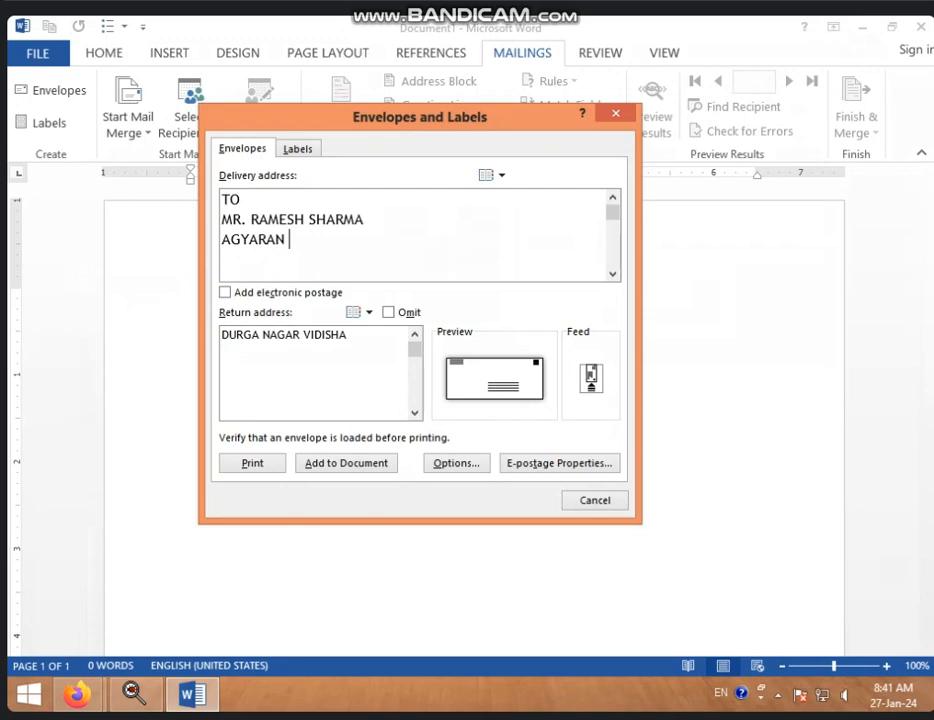
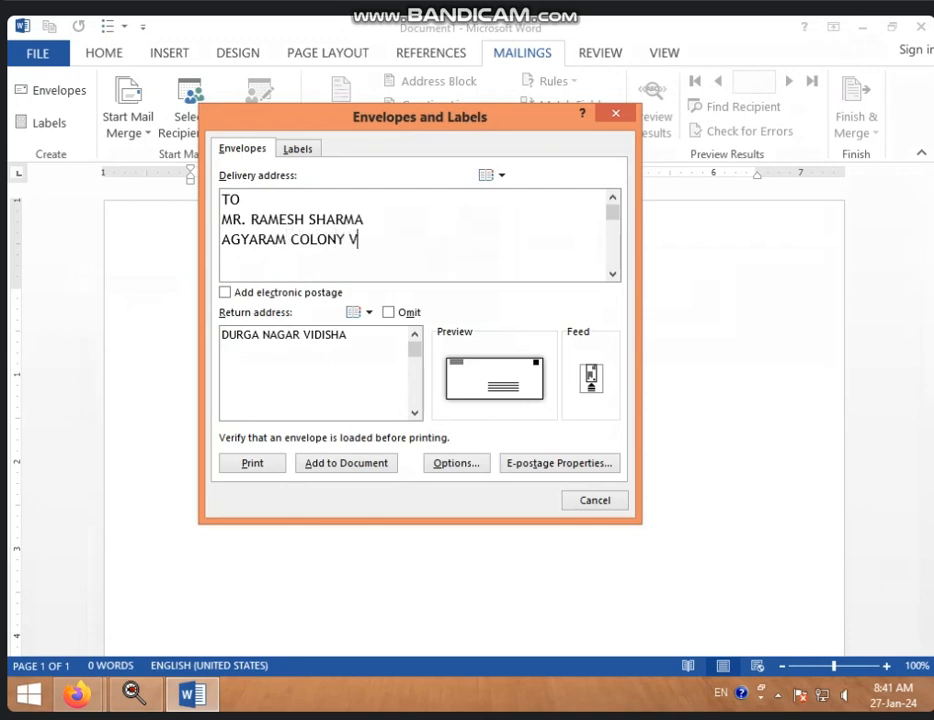
# Complete the delivery address with the locality line and the state with postal code
pyautogui.press('Return')
pyautogui.write('MADHYA PRADESH')
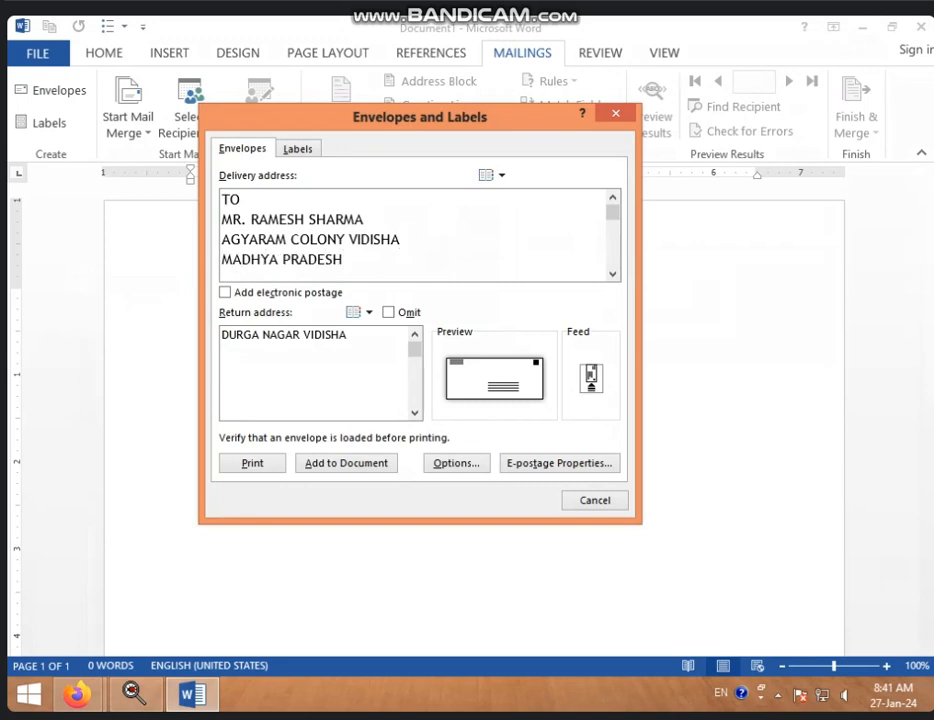
pyautogui.write('-464001')
pyautogui.click(344, 340)
# Clear the old return address and enter FROM with the sender's name
pyautogui.press('BackSpace')
pyautogui.press('BackSpace')
pyautogui.press('BackSpace')
pyautogui.press('BackSpace')
pyautogui.press('BackSpace')
pyautogui.press('BackSpace')
pyautogui.press('BackSpace')
pyautogui.press('BackSpace')
pyautogui.press('BackSpace')
pyautogui.press('BackSpace')
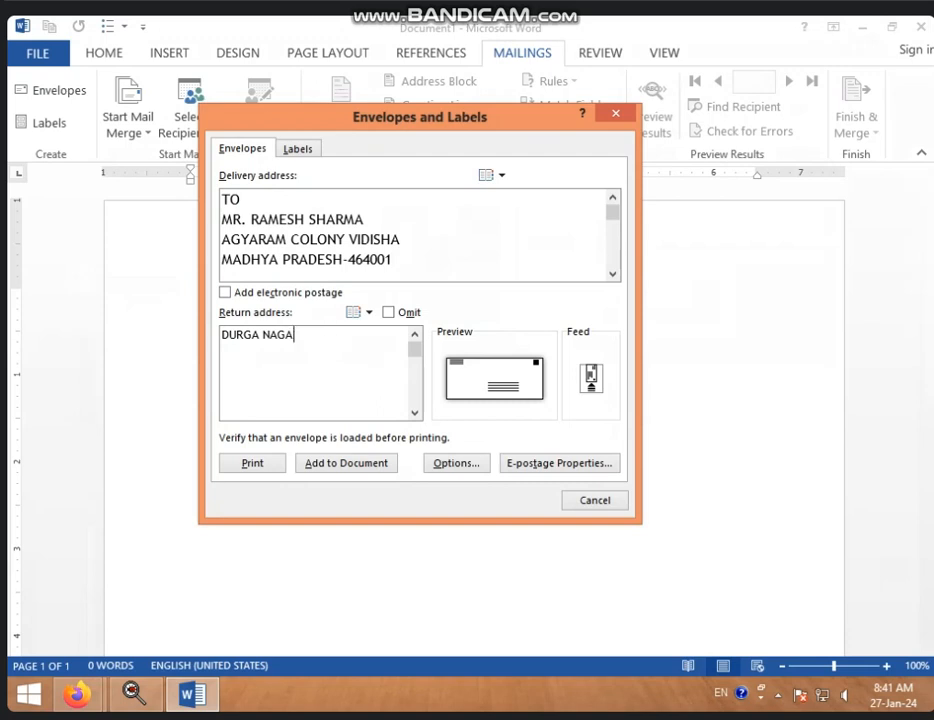
pyautogui.press('BackSpace')
pyautogui.press('BackSpace')
pyautogui.press('BackSpace')
pyautogui.press('BackSpace')
pyautogui.press('BackSpace')
pyautogui.press('BackSpace')
pyautogui.press('BackSpace')
pyautogui.press('BackSpace')
pyautogui.press('BackSpace')
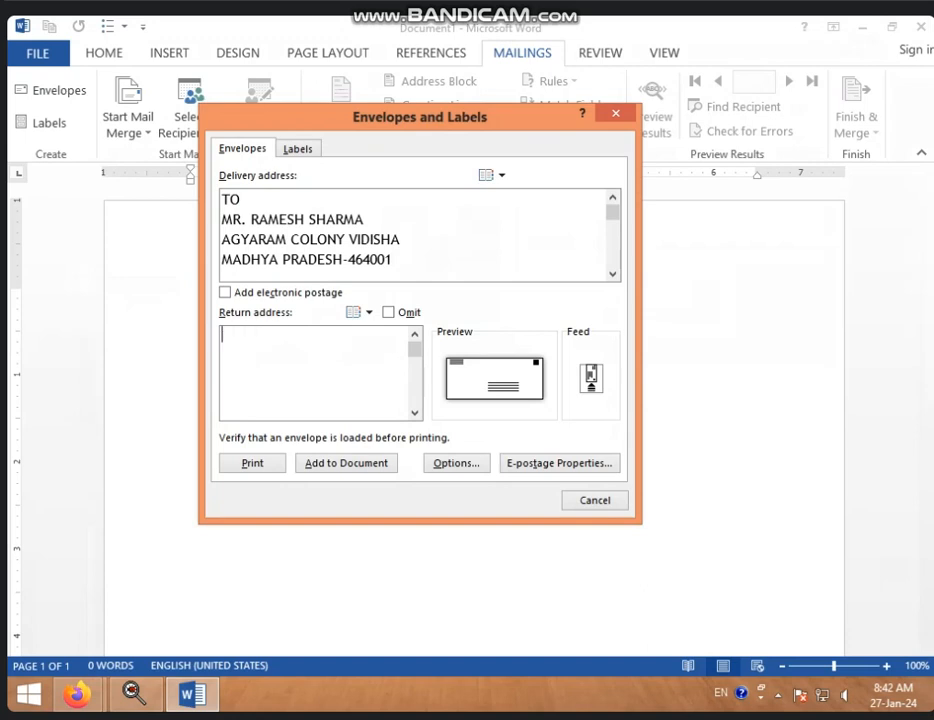
pyautogui.write('FROM')
pyautogui.press('Return')
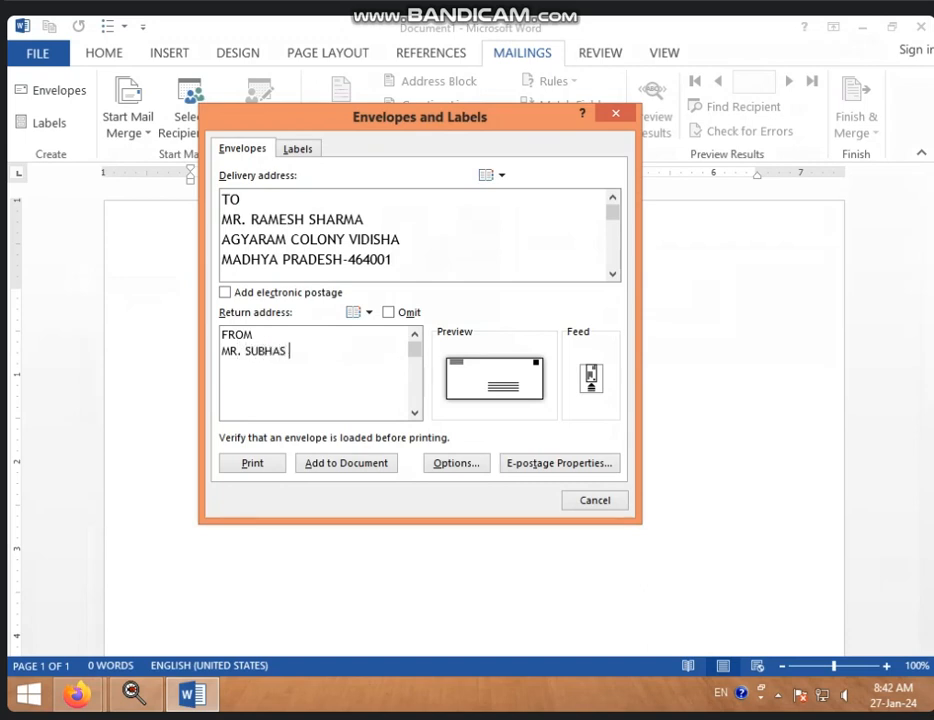
pyautogui.press('Return')
# Add the sender's street-and-city line and the state with postal code to the return address
pyautogui.write('GANDH')
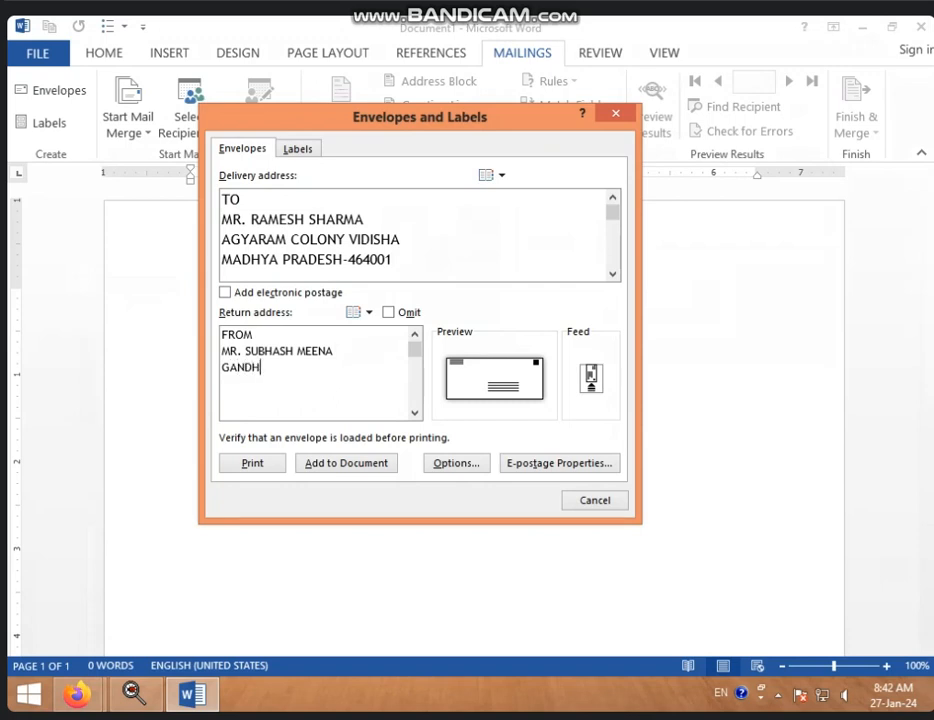
pyautogui.write('I ROA')
pyautogui.press('BackSpace')
pyautogui.press('BackSpace')
pyautogui.press('BackSpace')
pyautogui.press('BackSpace')
pyautogui.press('BackSpace')
pyautogui.press('BackSpace')
pyautogui.press('BackSpace')
pyautogui.press('BackSpace')
pyautogui.press('BackSpace')
pyautogui.press('BackSpace')
pyautogui.press('BackSpace')
pyautogui.write('JAIL')
pyautogui.press('BackSpace')
pyautogui.press('BackSpace')
pyautogui.press('BackSpace')
pyautogui.press('BackSpace')
pyautogui.press('Return')
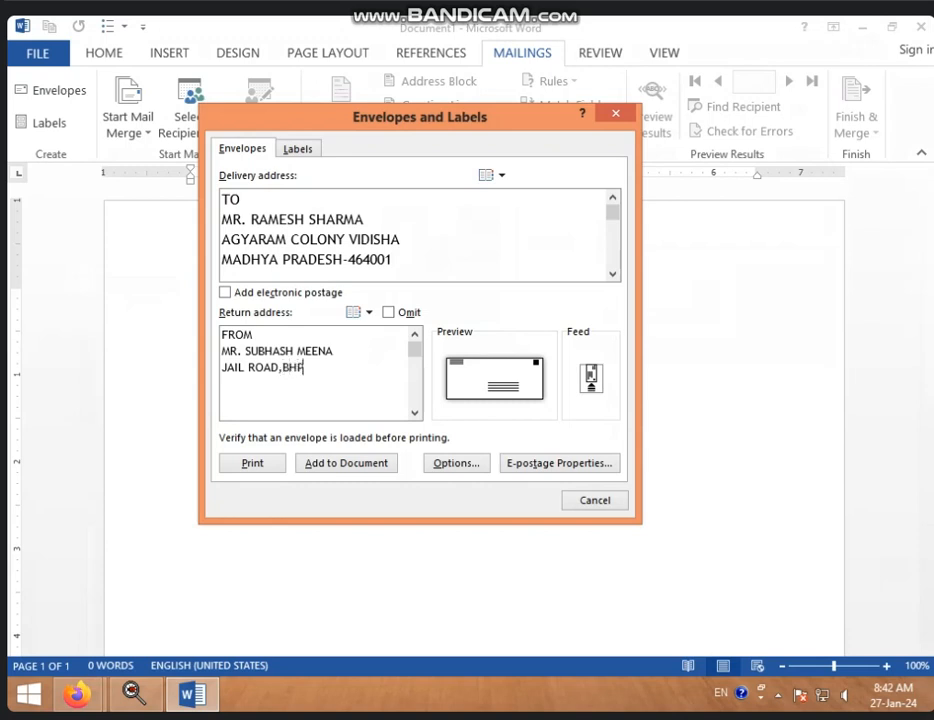
pyautogui.press('Return')
pyautogui.write('MADHYA PRADESH -')
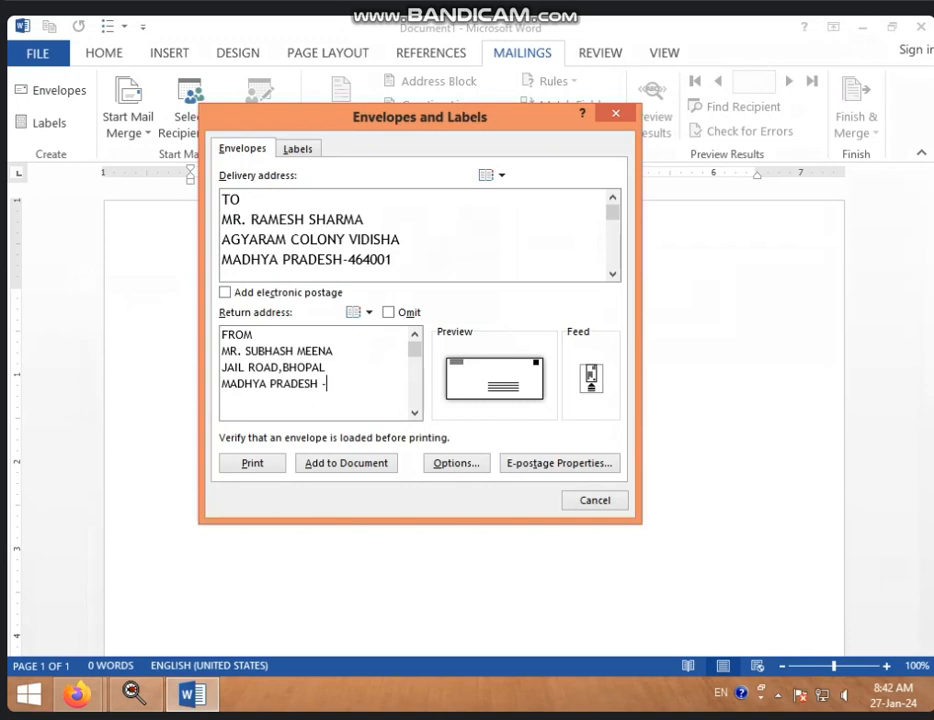
pyautogui.write(' 464001')
pyautogui.click(474, 470)
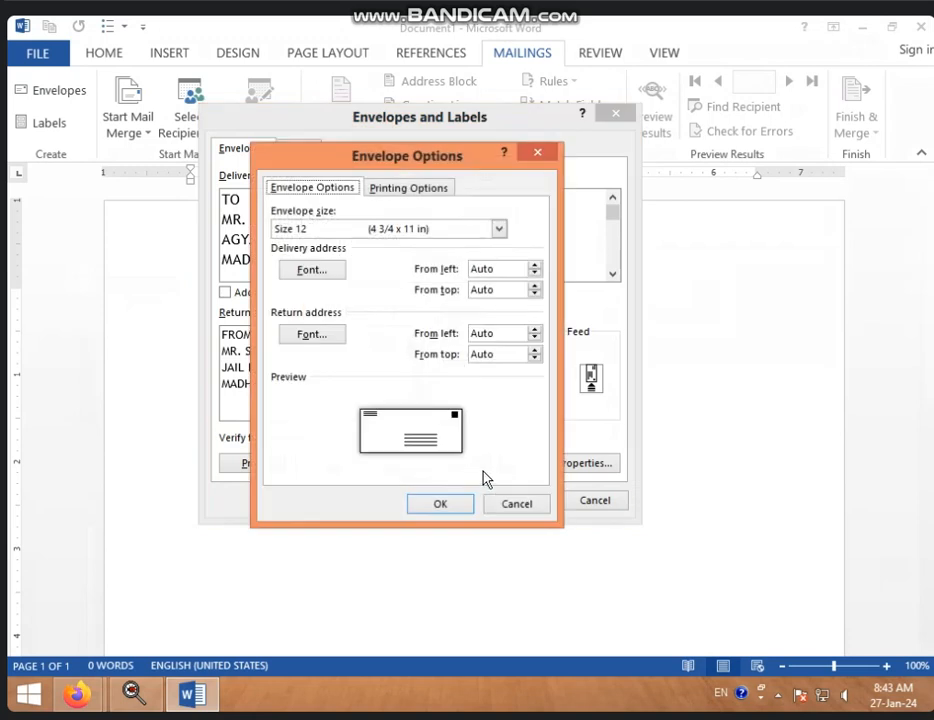
pyautogui.click(499, 229)
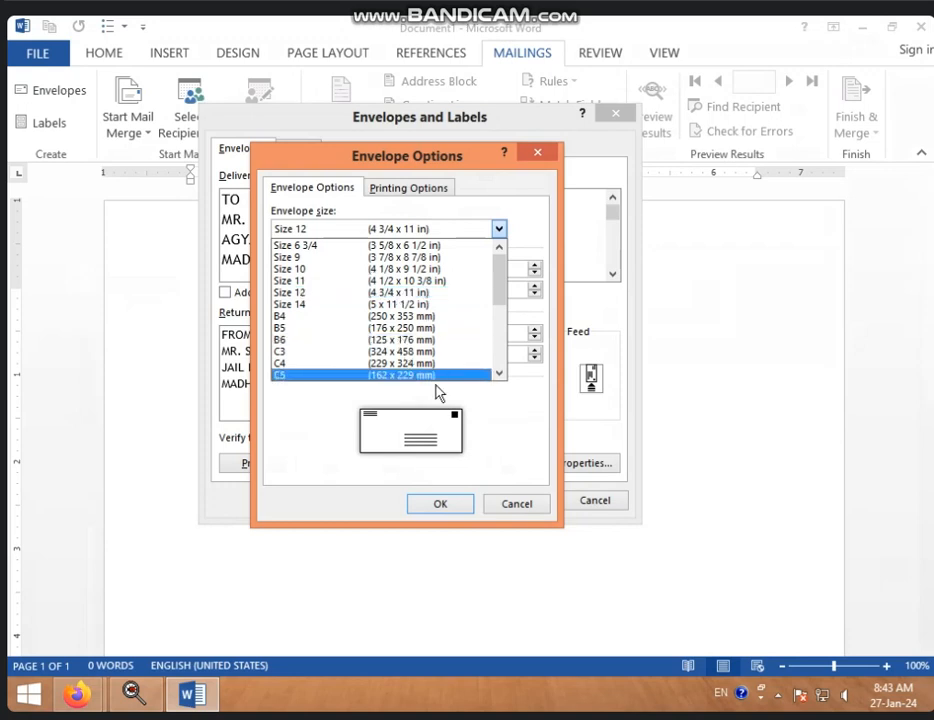
pyautogui.click(317, 293)
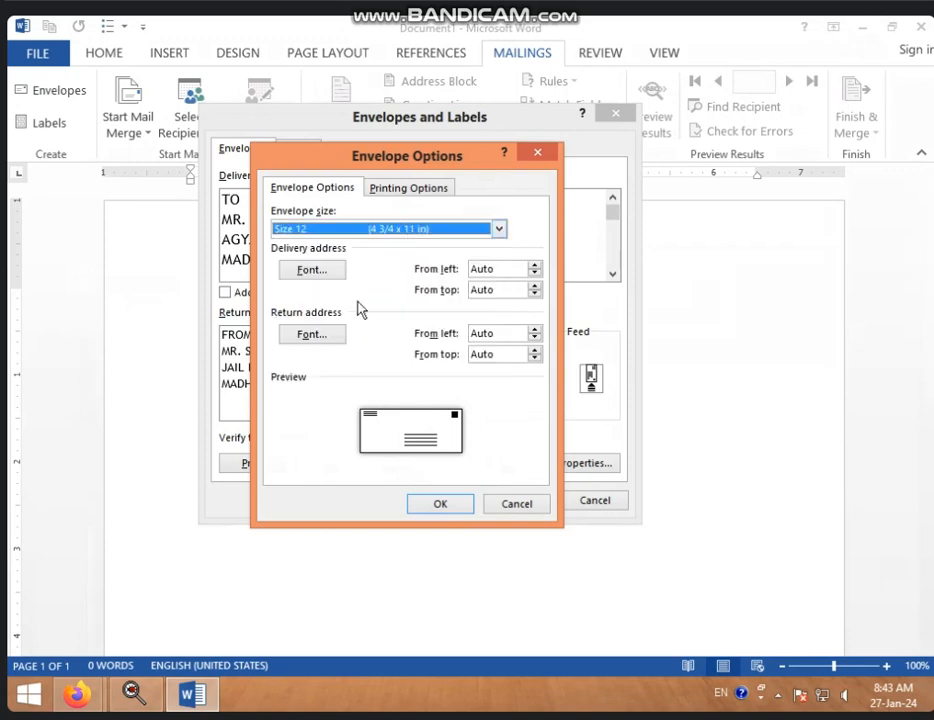
pyautogui.click(450, 507)
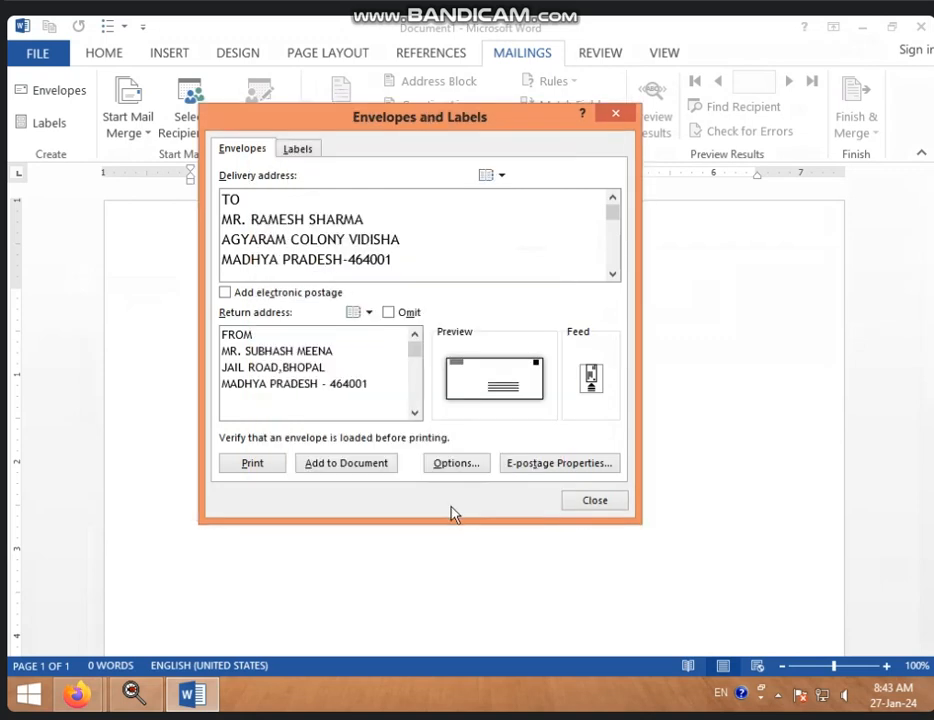
# Add the envelope to the document and save its return address as the default
pyautogui.click(335, 468)
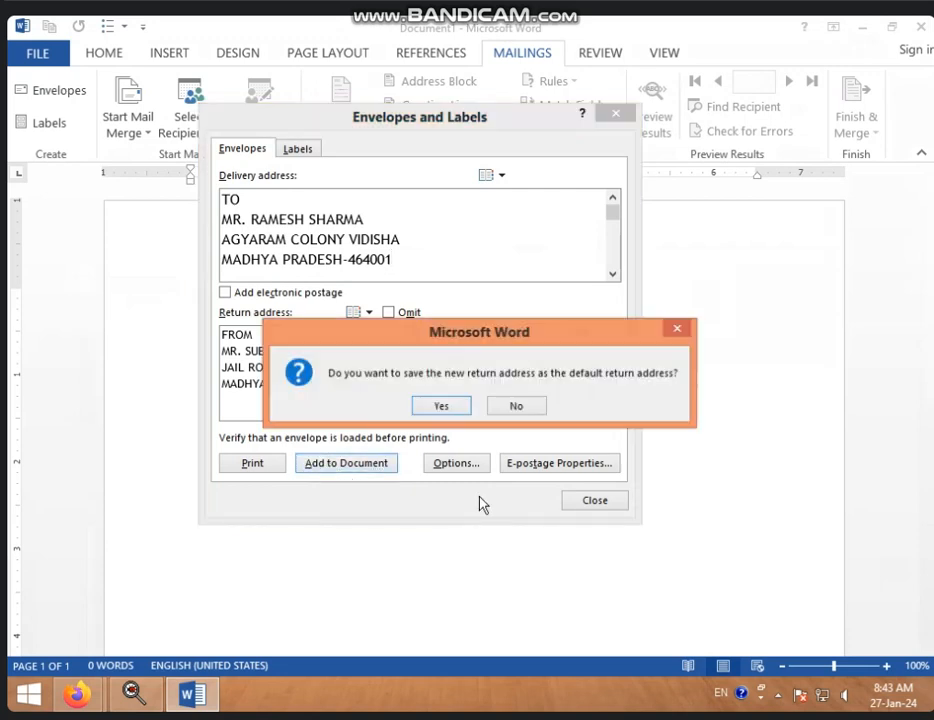
pyautogui.click(439, 405)
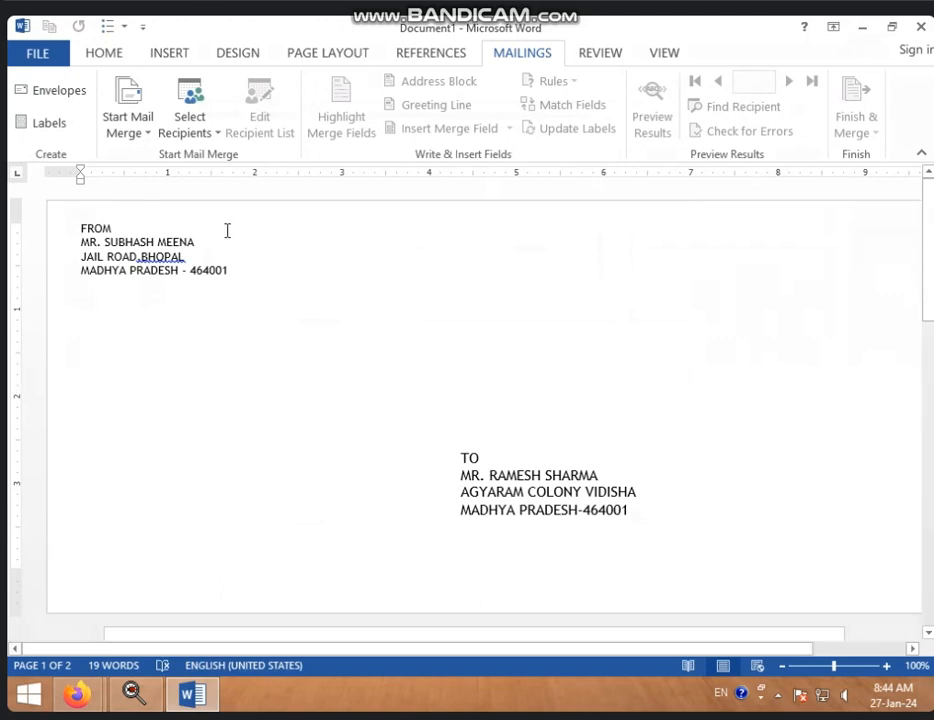
# Delete all envelope content from the document and open the Labels setup
pyautogui.hotkey('ctrl', 'a')
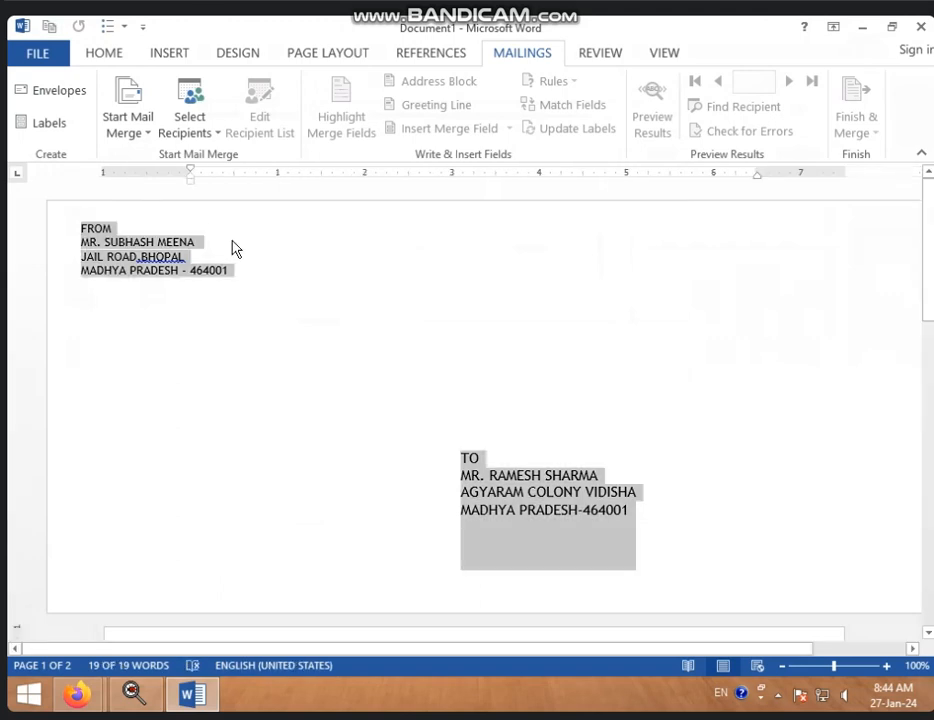
pyautogui.press('Delete')
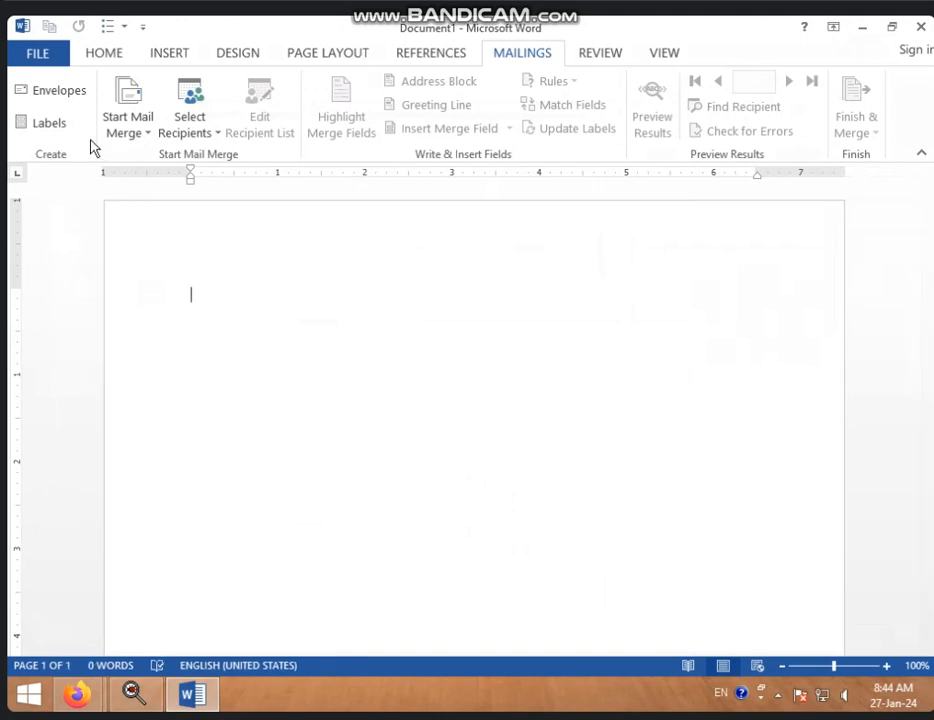
pyautogui.click(42, 124)
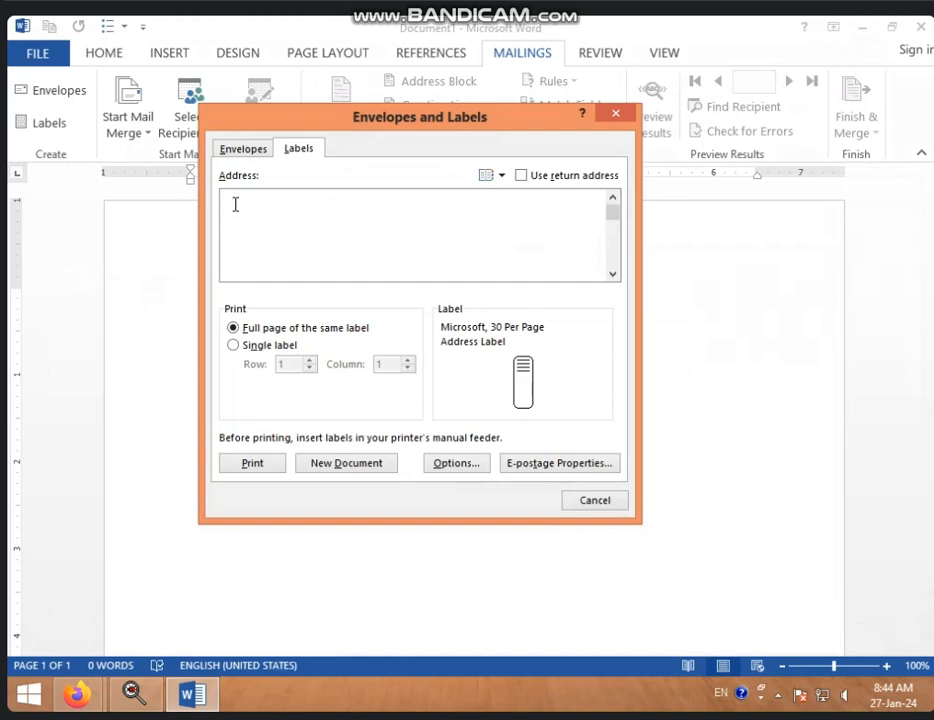
# Type the four-line TO label address with the recipient's name and town, and open Label Options
pyautogui.write('TO,')
pyautogui.press('Return')
pyautogui.press('Return')
pyautogui.press('Return')
pyautogui.write('YADAV ')
pyautogui.write('VIDISHA')
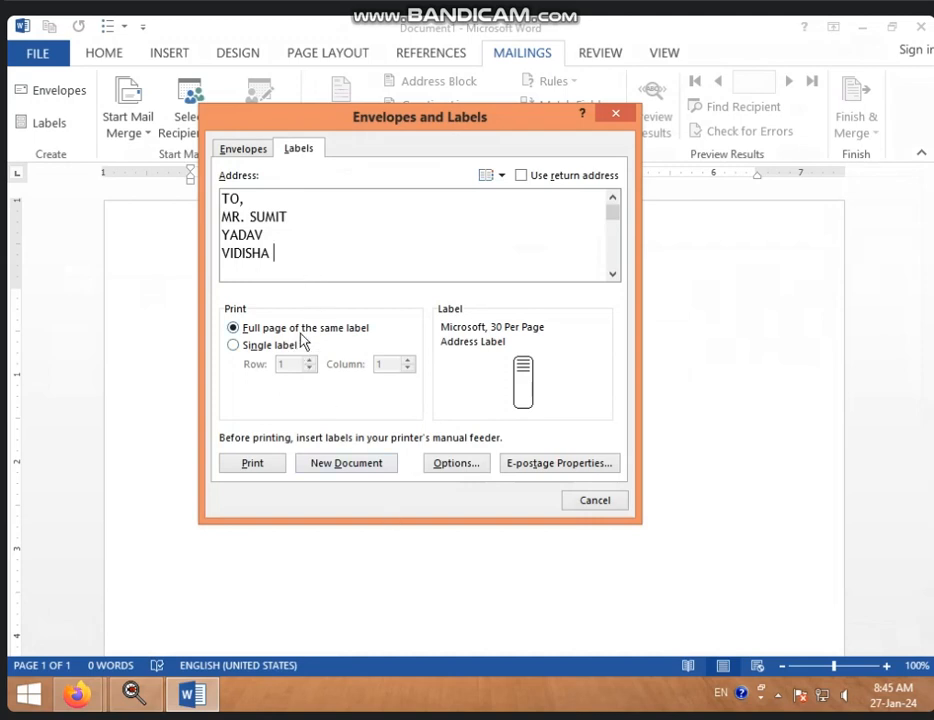
pyautogui.click(455, 463)
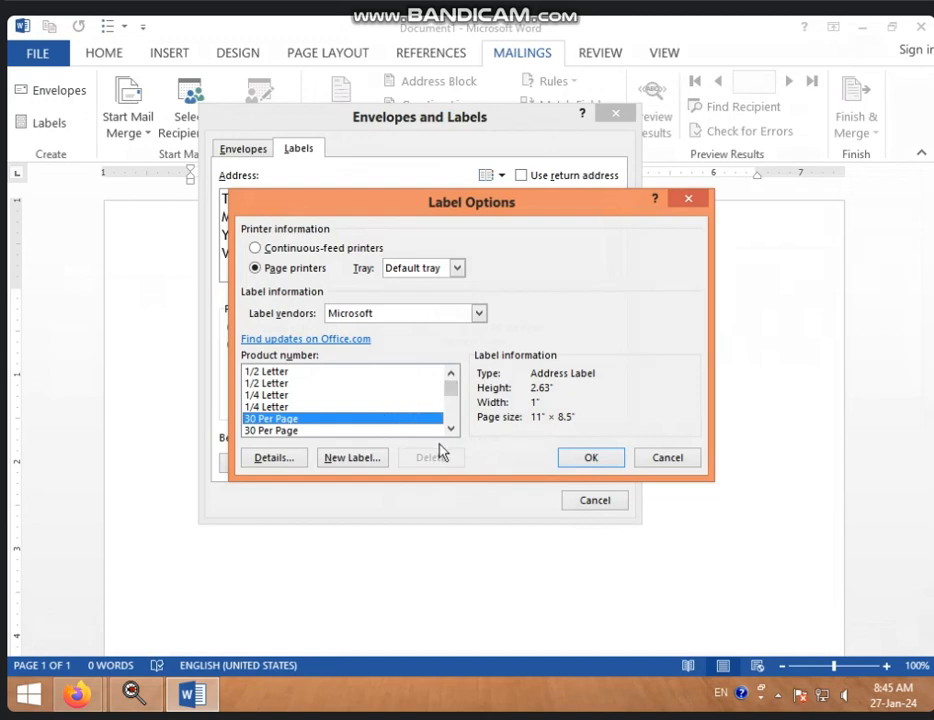
# Choose the Microsoft 30 Per Page label and generate a new full-sheet label document
pyautogui.click(288, 372)
pyautogui.click(278, 384)
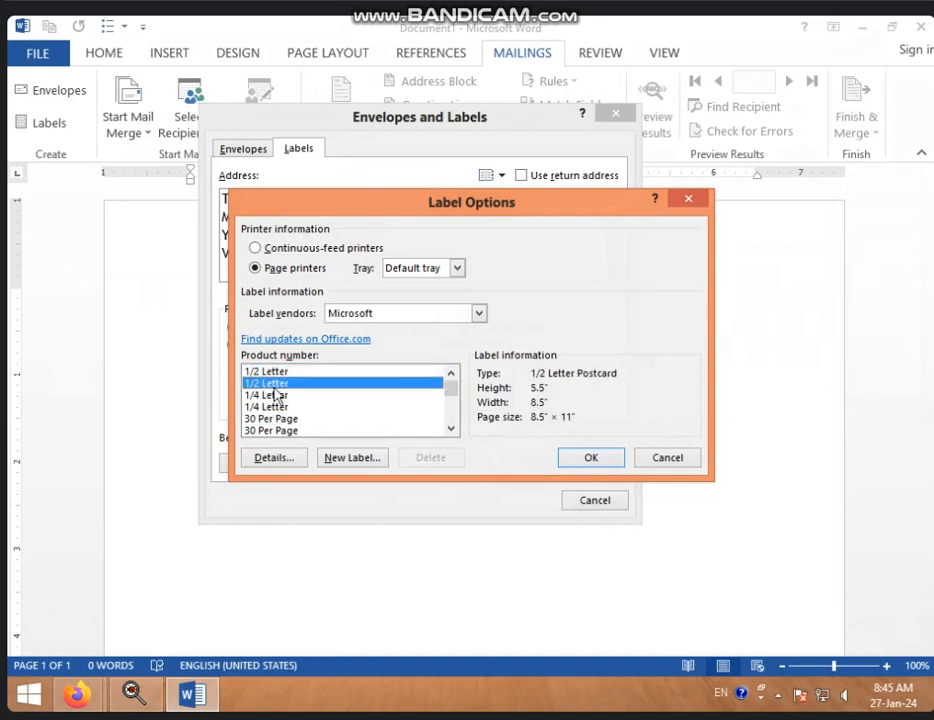
pyautogui.click(346, 419)
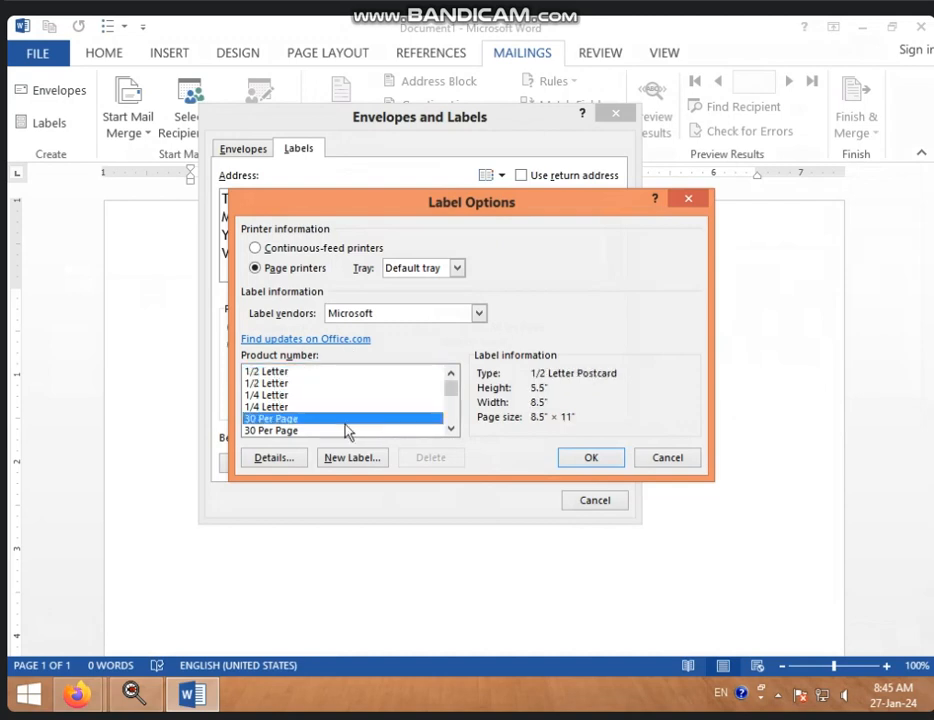
pyautogui.moveTo(455, 390)
pyautogui.mouseDown()
pyautogui.moveTo(460, 425)
pyautogui.moveTo(453, 392)
pyautogui.mouseUp()
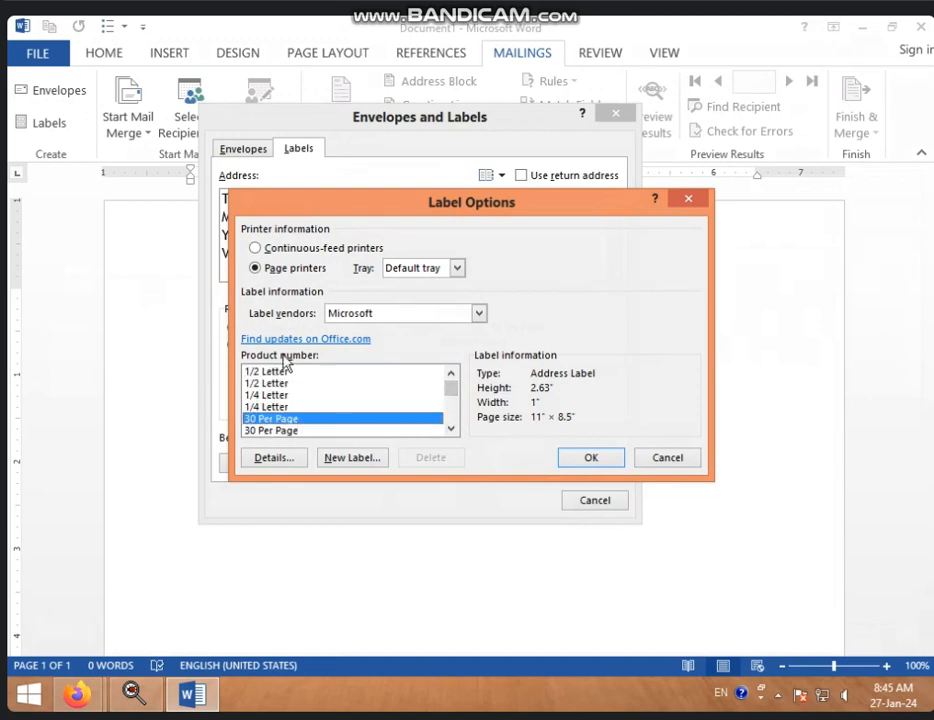
pyautogui.click(598, 462)
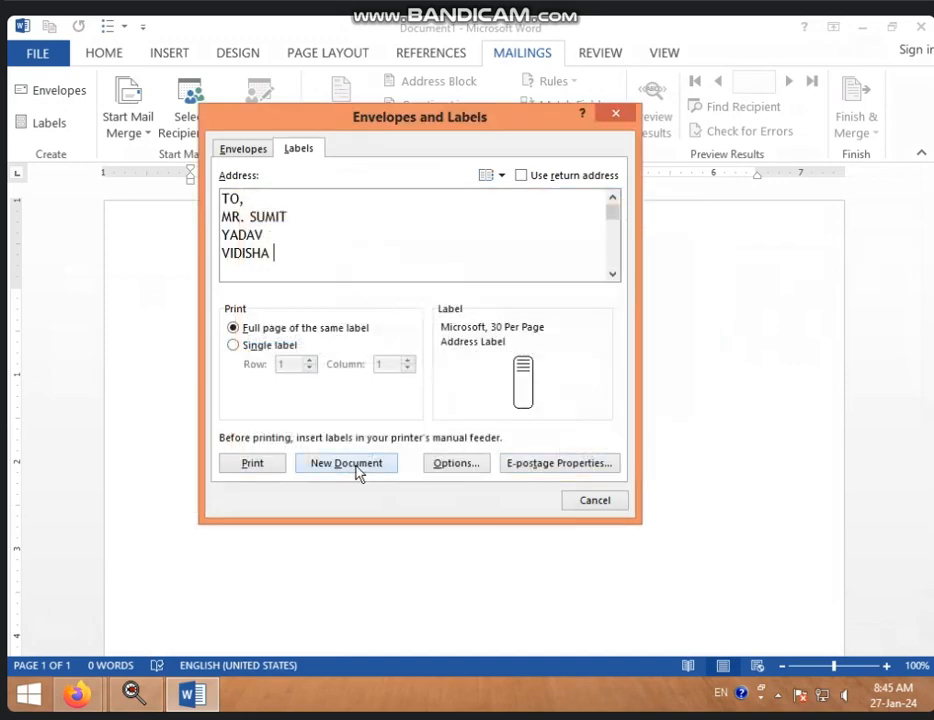
pyautogui.click(358, 467)
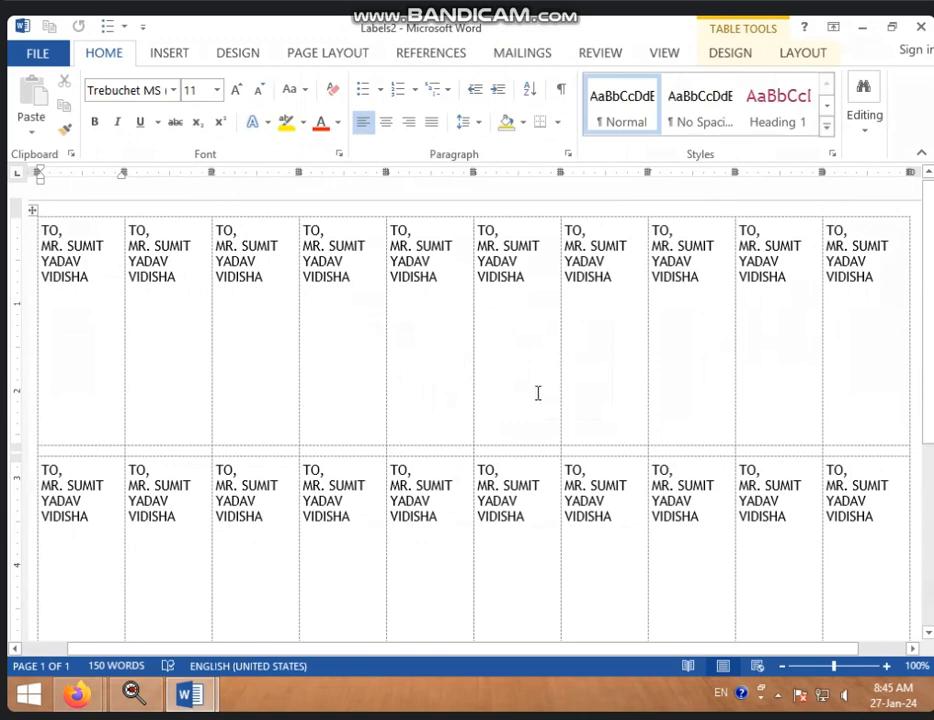
# Scroll through the Labels2 sheet to review the labels, then return to the top
pyautogui.scroll(-6, 527, 400)
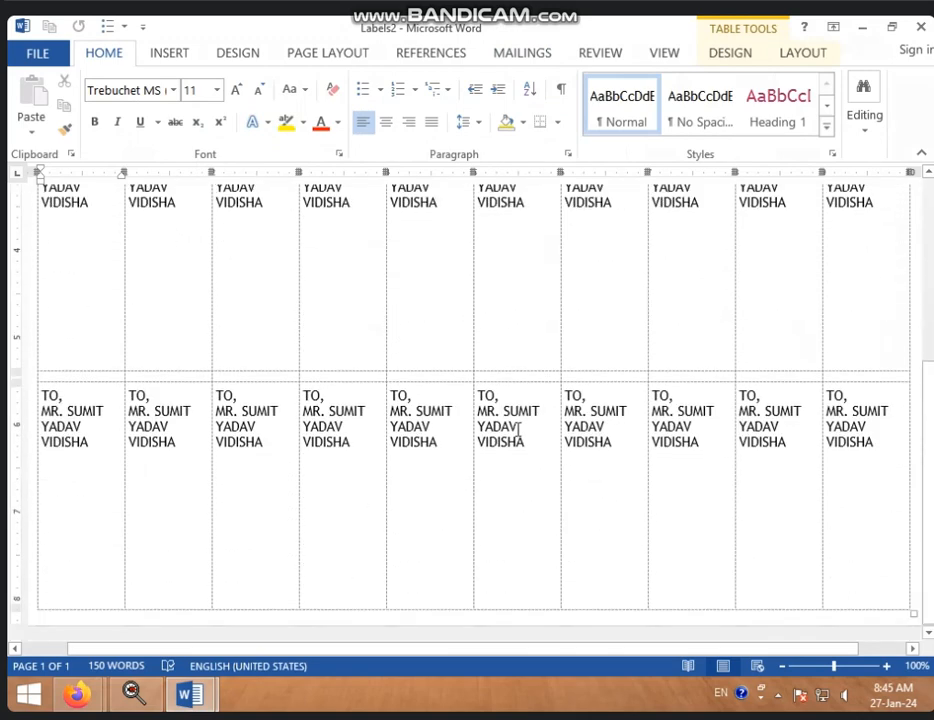
pyautogui.scroll(3, 517, 432)
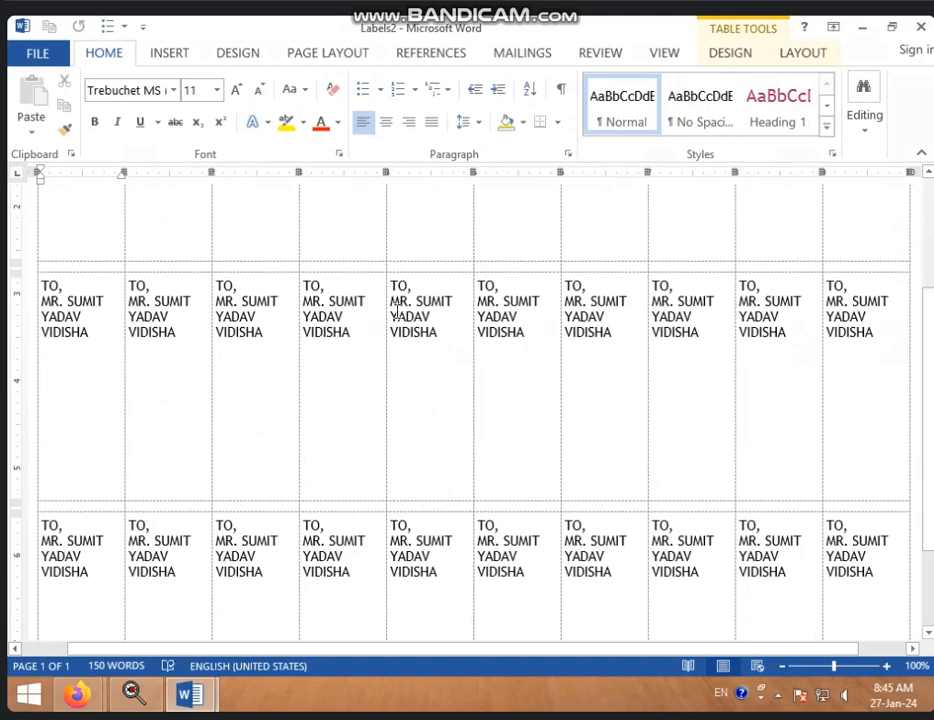
pyautogui.scroll(2, 684, 352)
pyautogui.scroll(2, 685, 350)
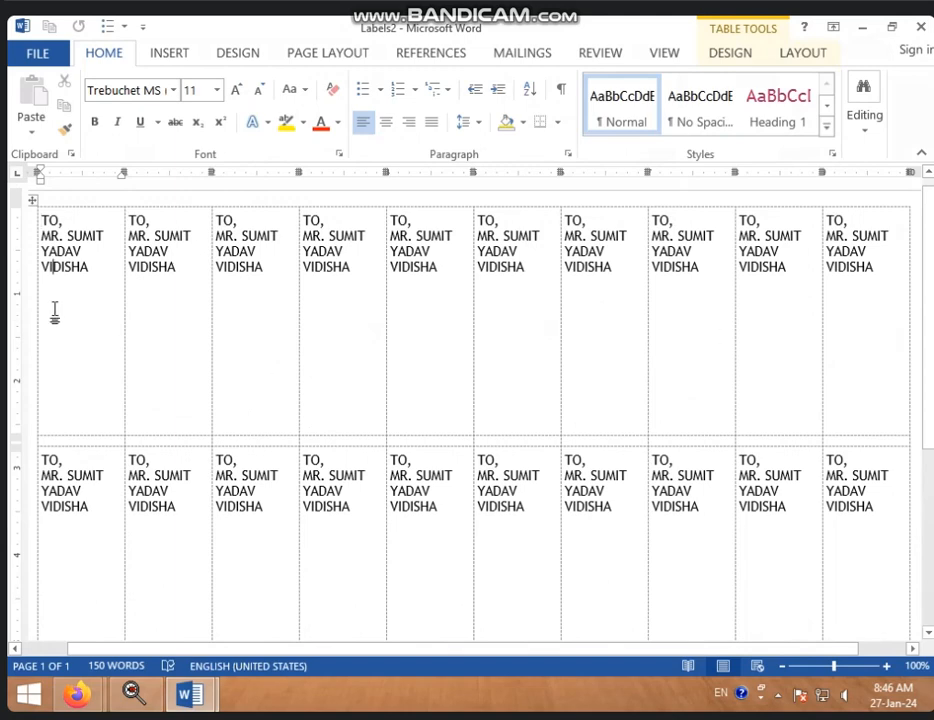
# Fill the first label with sample paragraph text using =RAND()
pyautogui.click(115, 261)
pyautogui.press('Return')
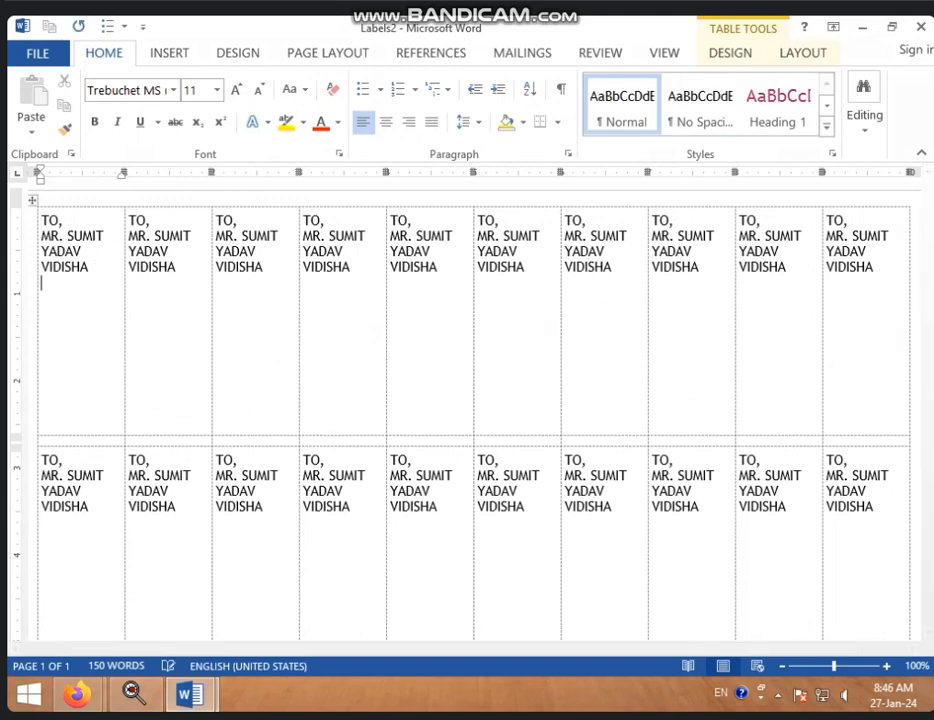
pyautogui.write('=E')
pyautogui.press('BackSpace')
pyautogui.write('RAND()')
pyautogui.press('Return')
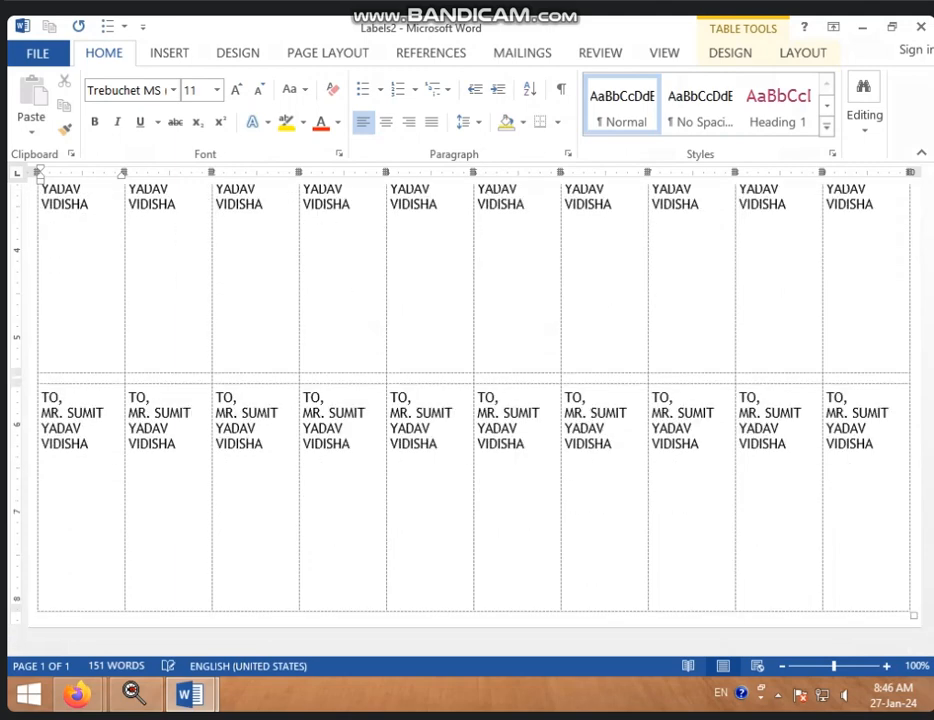
# Add a new line reading KFJKDH to the second label
pyautogui.scroll(3, 201, 379)
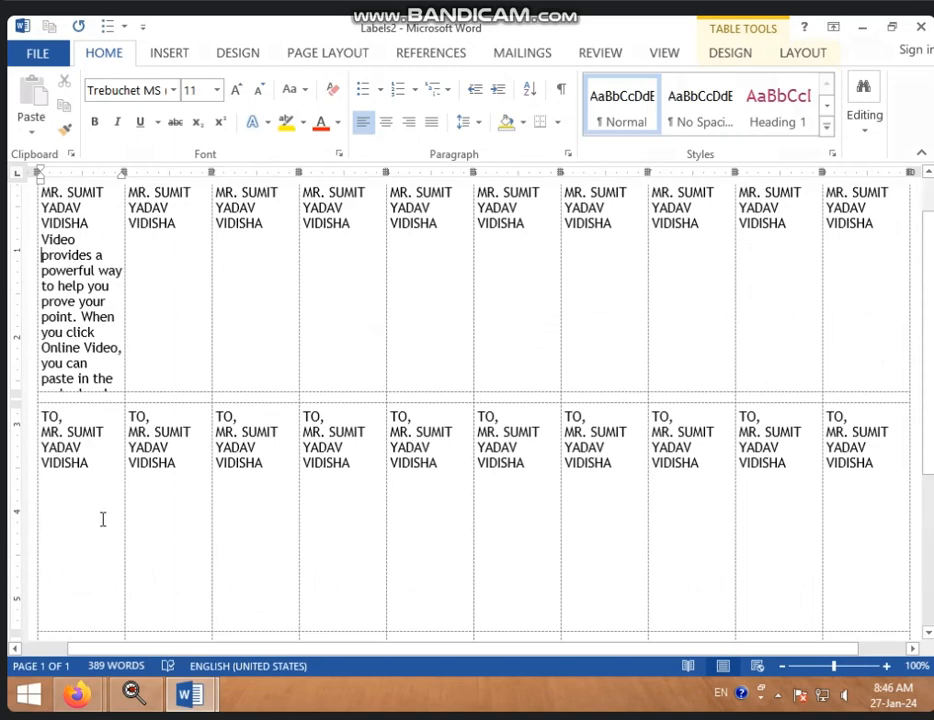
pyautogui.click(180, 258)
pyautogui.press('Return')
pyautogui.write('KFJKDH')
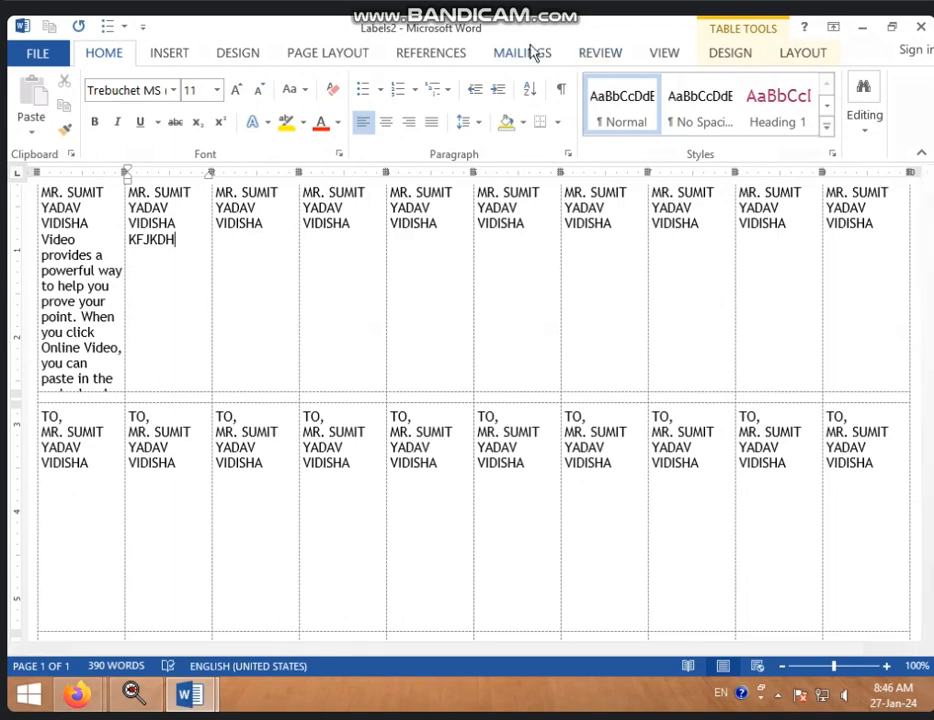
# Switch the Labels2 document's ribbon back to the Mailings tab
pyautogui.click(533, 52)
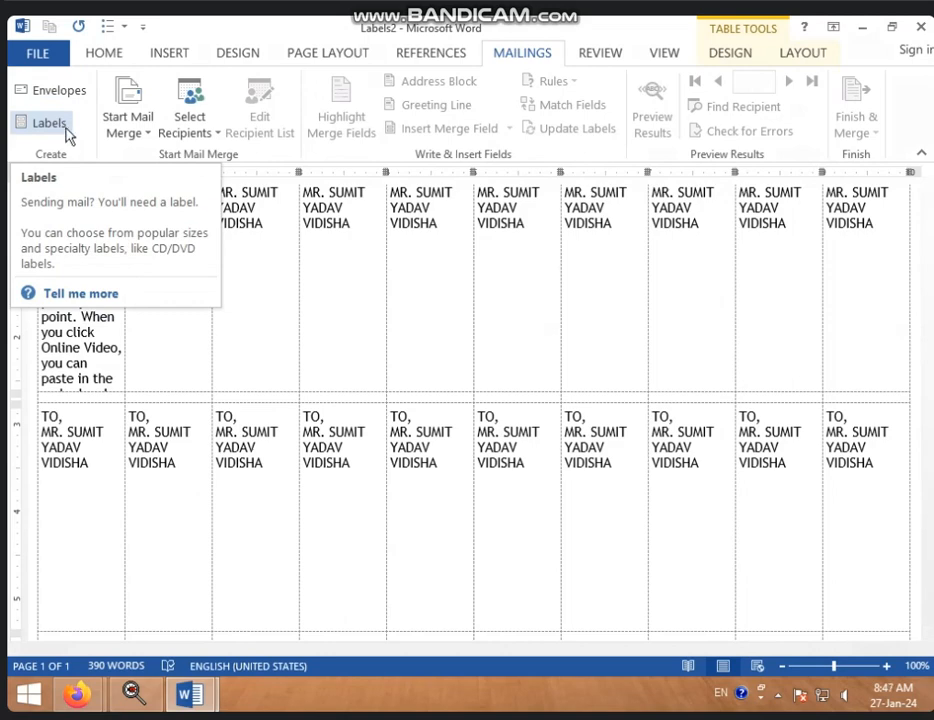
# Clear all content from Labels2, dismiss the Envelopes setup unchanged, and bring up the Labels setup
pyautogui.hotkey('ctrl', 'a')
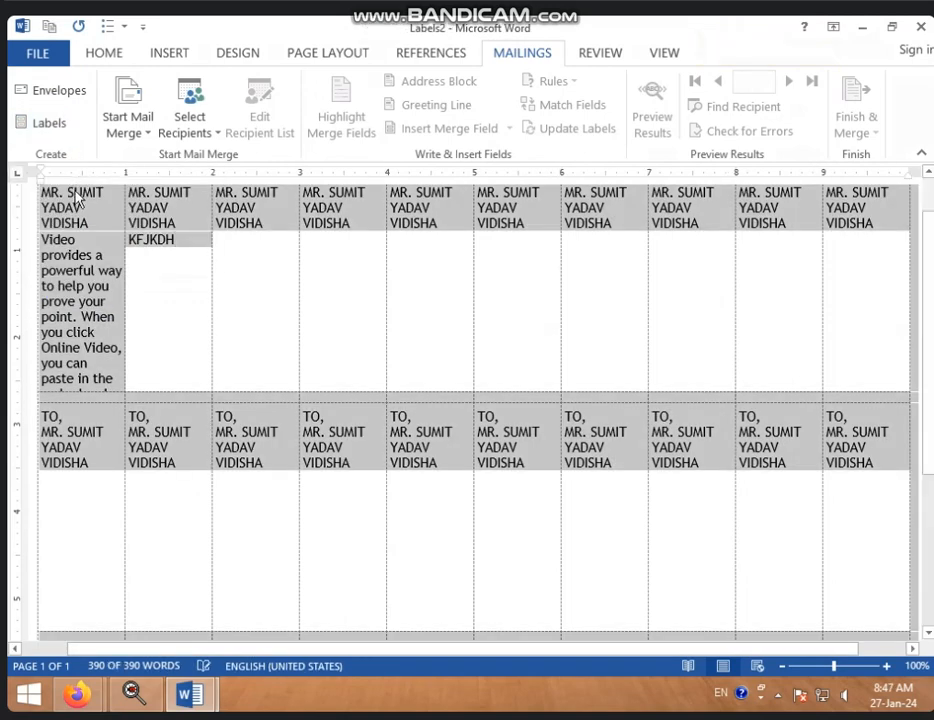
pyautogui.press('Delete')
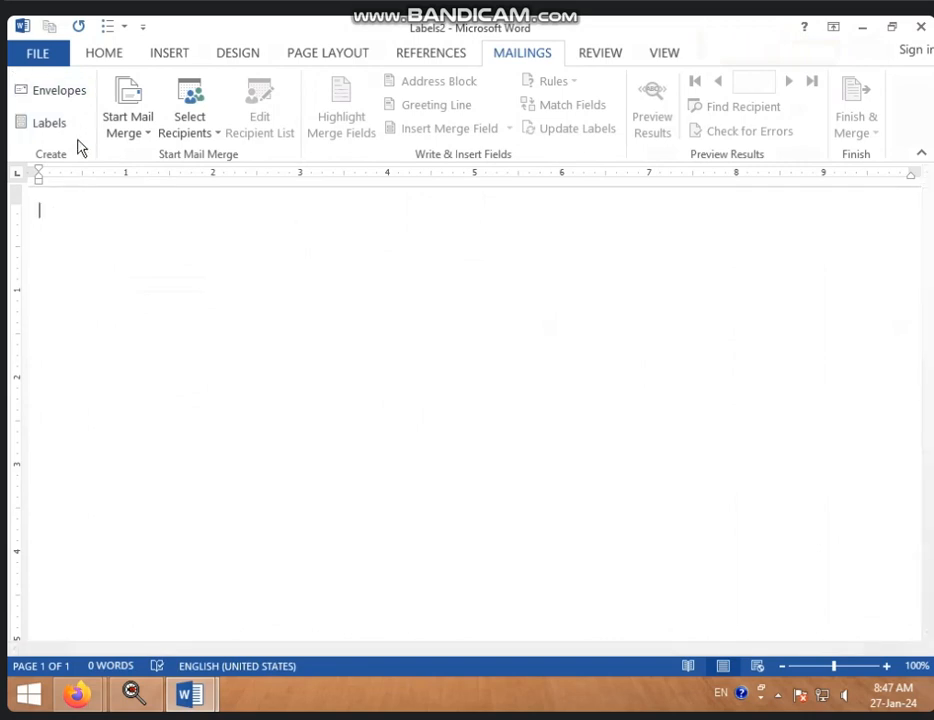
pyautogui.click(74, 94)
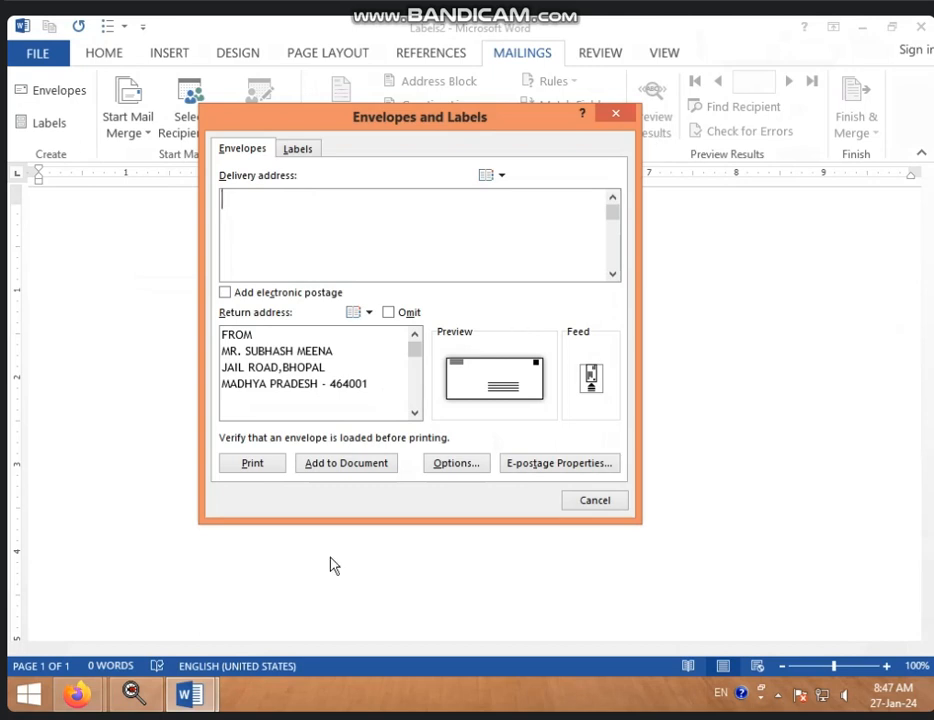
pyautogui.click(606, 502)
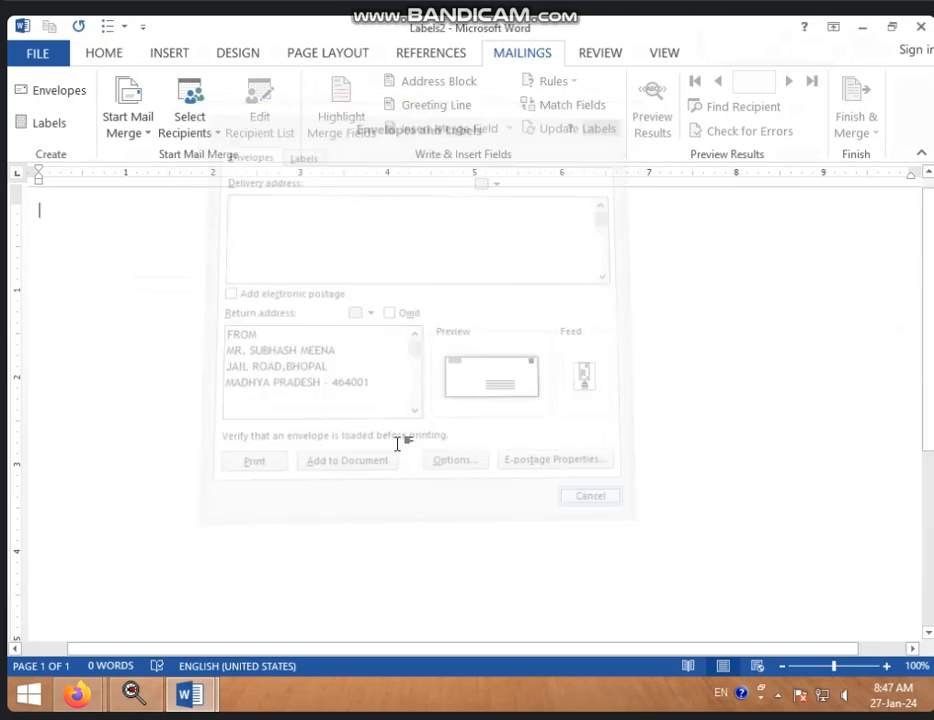
pyautogui.click(40, 124)
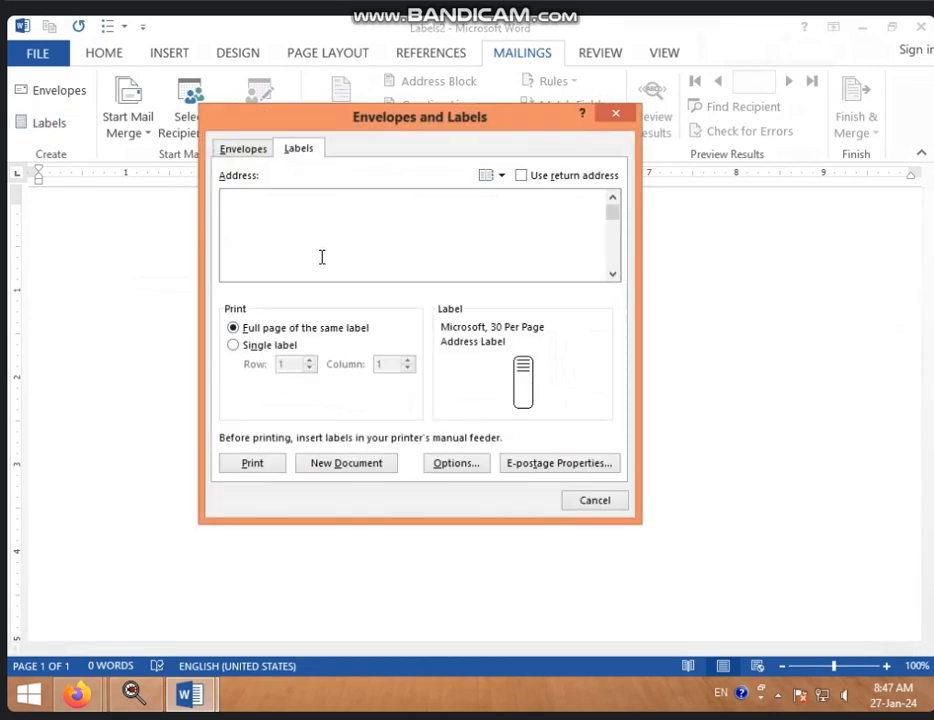
# Choose the Microsoft 1/4 Letter Postcard label with address 'HH' and create a new label document
pyautogui.click(466, 465)
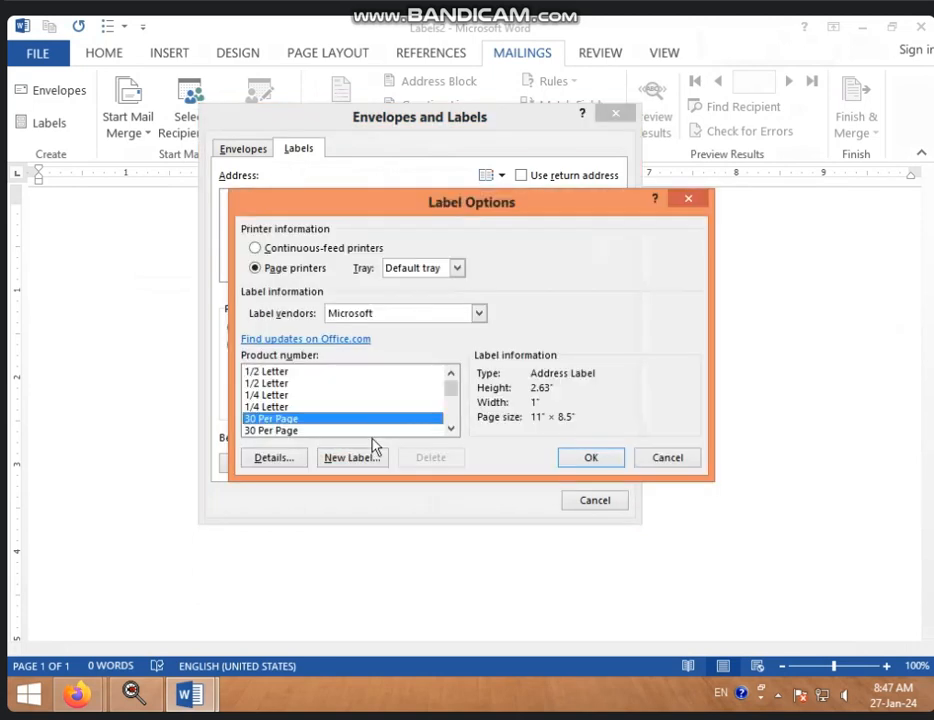
pyautogui.click(325, 407)
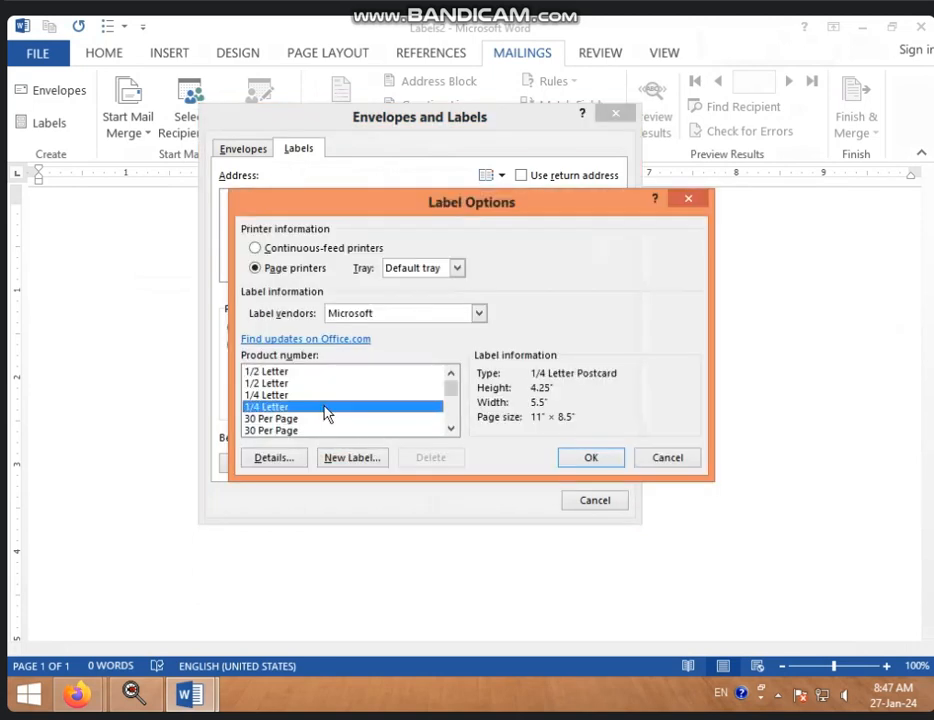
pyautogui.click(591, 458)
pyautogui.click(359, 225)
pyautogui.write('H')
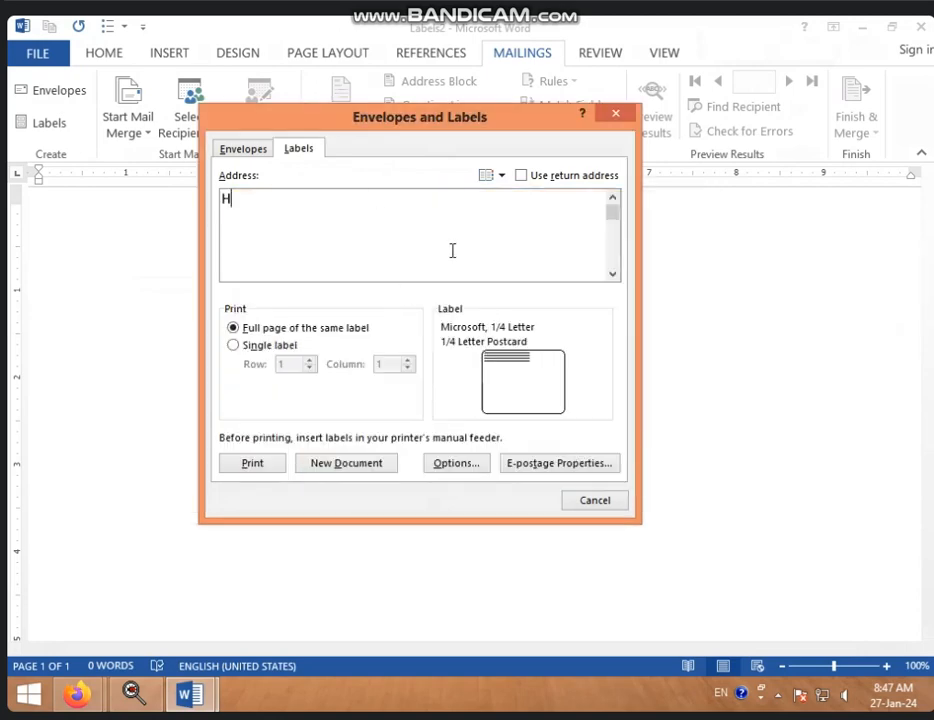
pyautogui.write('H')
pyautogui.click(337, 464)
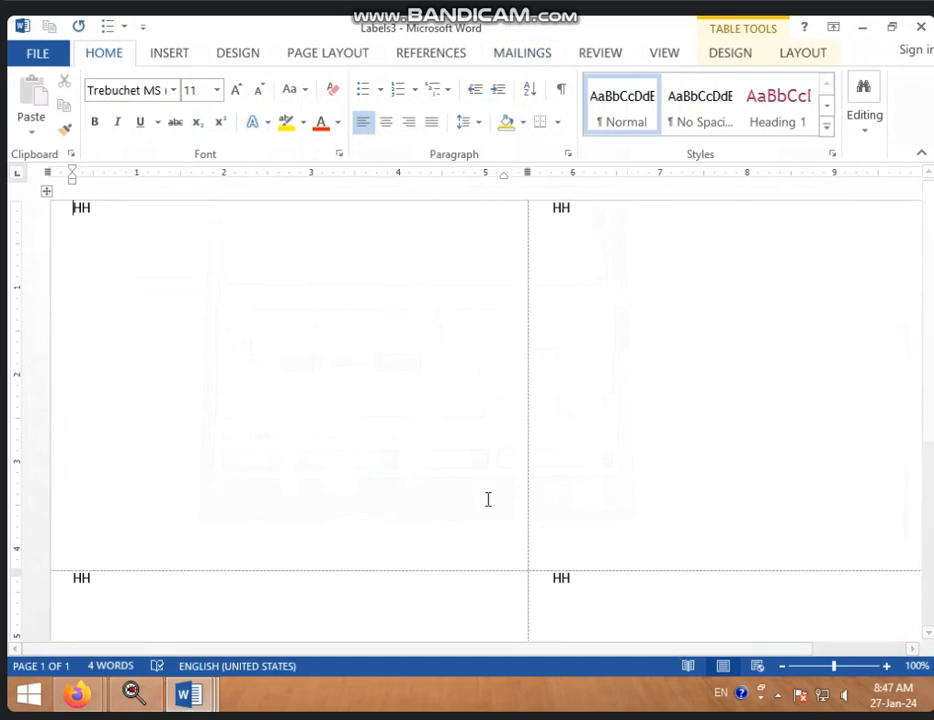
# Review the Labels3 sheet, then delete all four 'HH' postcard labels, leaving it empty
pyautogui.scroll(-5, 488, 499)
pyautogui.scroll(5, 484, 500)
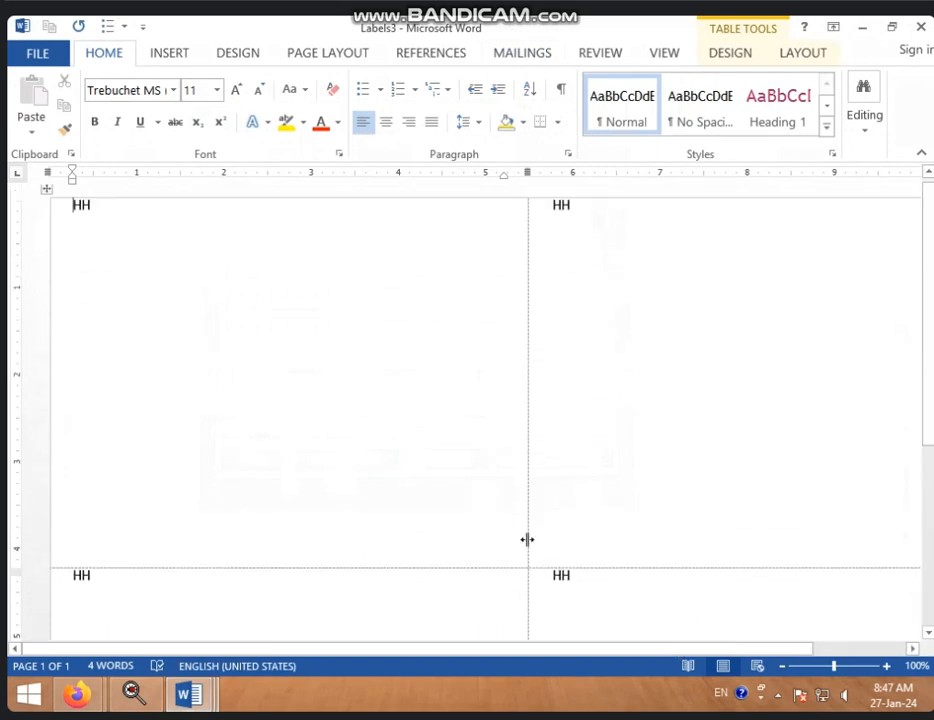
pyautogui.hotkey('ctrl', 'a')
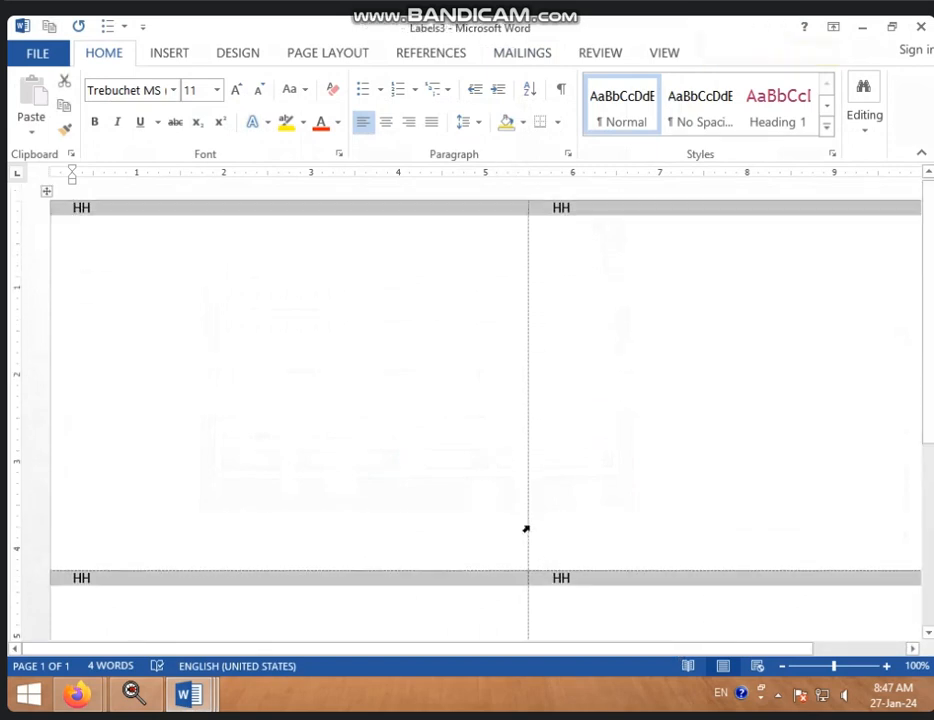
pyautogui.press('Delete')
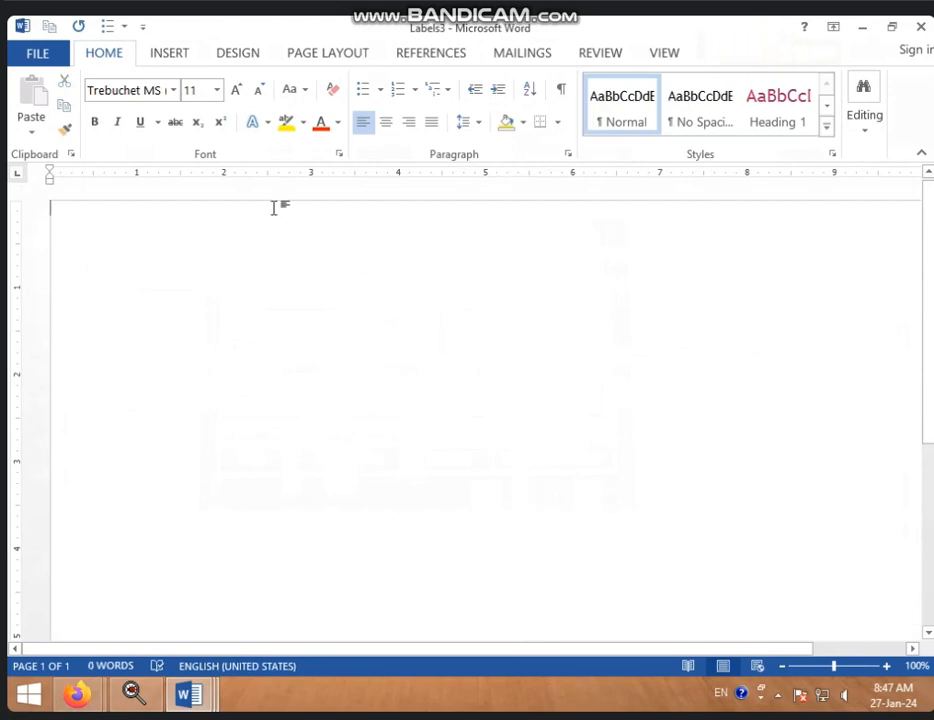
# Switch to the Mailings ribbon tab above the empty Labels3 document
pyautogui.click(528, 56)
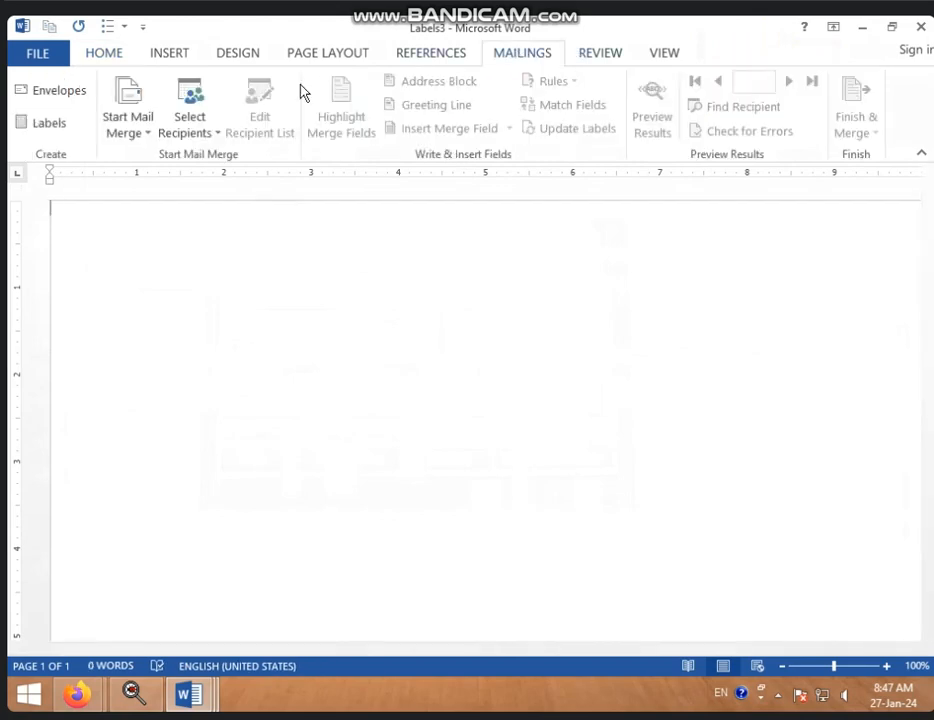